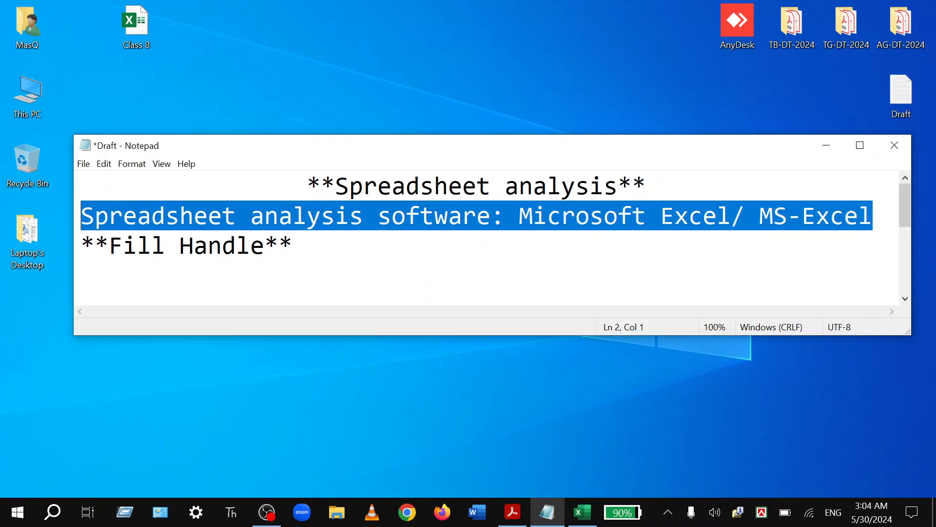
- Highlight the words "Fill Handle" in the Draft note, and minimize the note
click(45, 233)
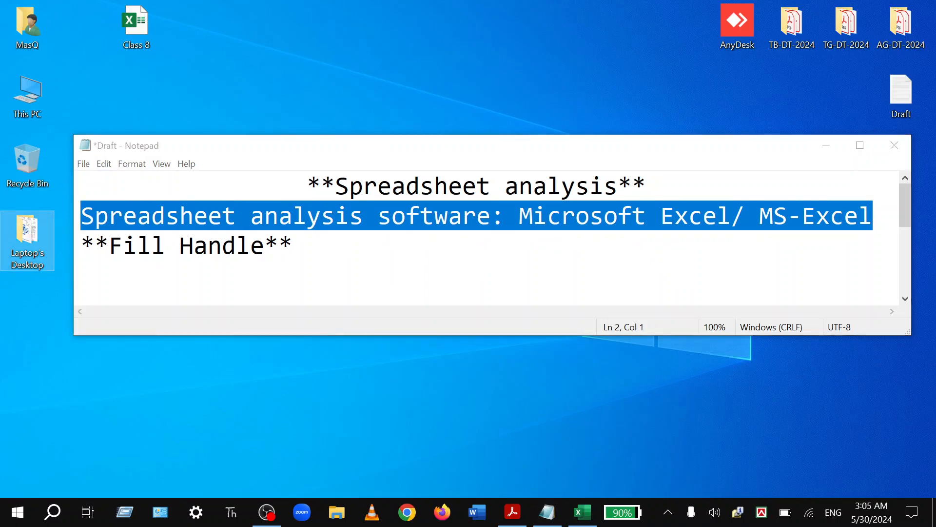
drag(109, 245, 264, 245)
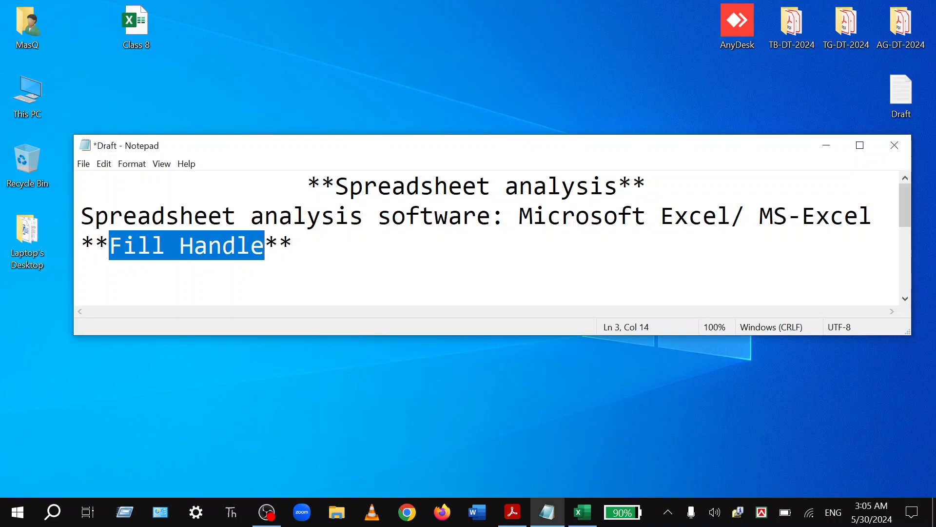
click(829, 147)
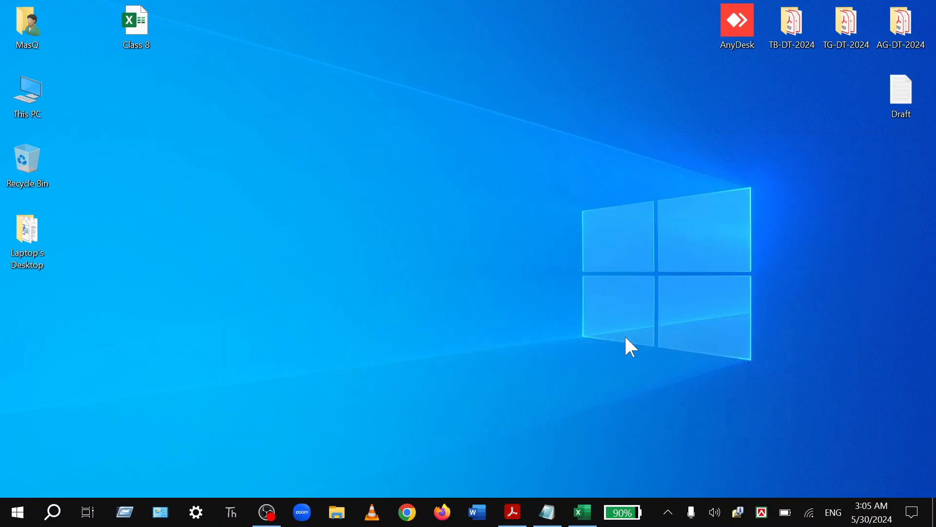
- Switch to the D.T Class 8 Bangla PDF in Acrobat Reader and read the Fill Handle introduction on pages 18 and 19
click(523, 518)
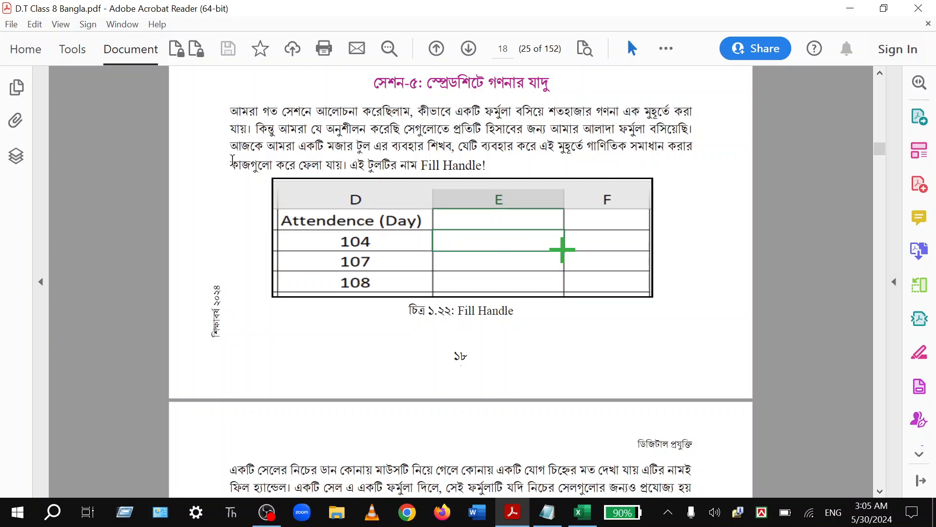
drag(230, 147, 667, 170)
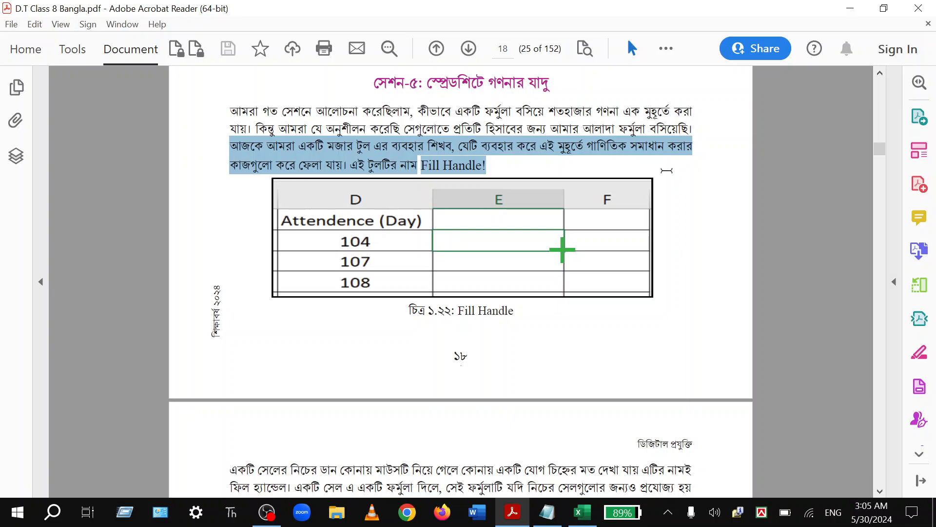
drag(666, 170, 666, 169)
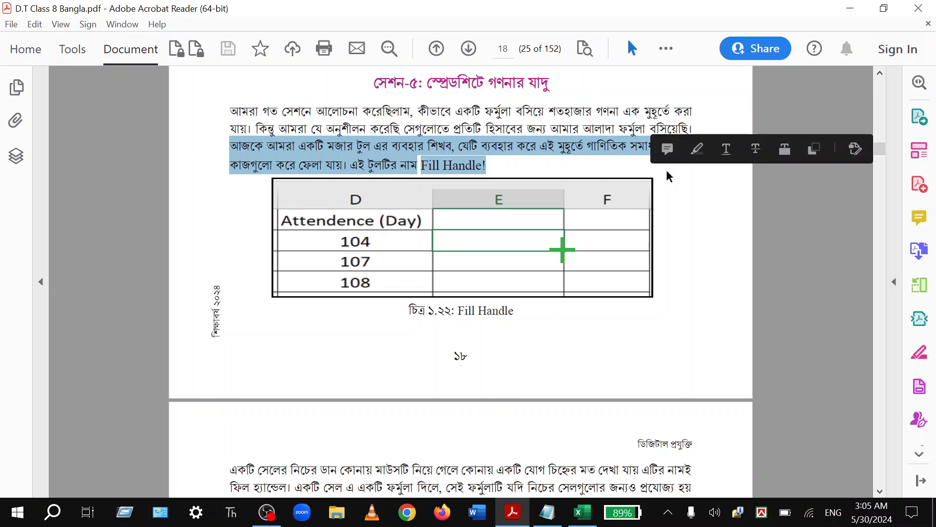
click(550, 154)
mouse_move(547, 152)
mouse_down()
mouse_move(566, 152)
mouse_move(555, 153)
mouse_up()
scroll(491, 199, down, 4)
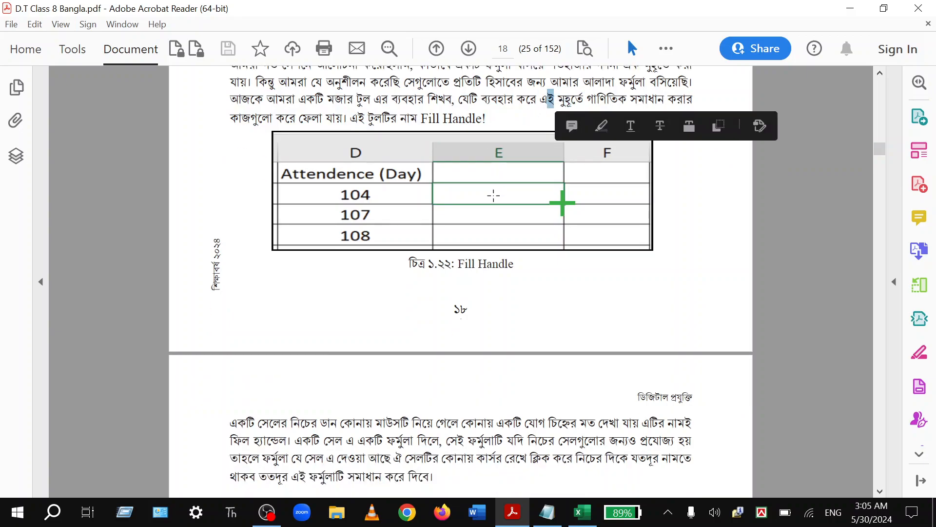
scroll(491, 198, down, 7)
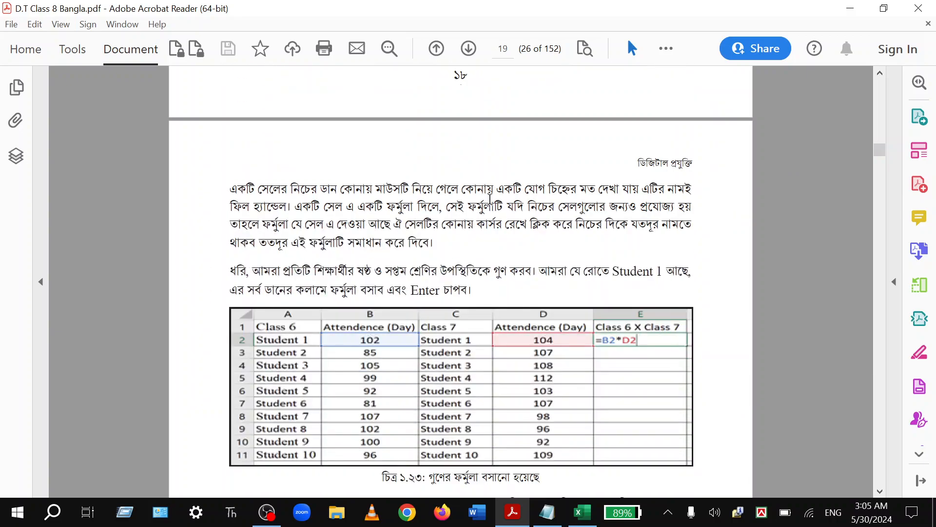
drag(226, 142, 293, 159)
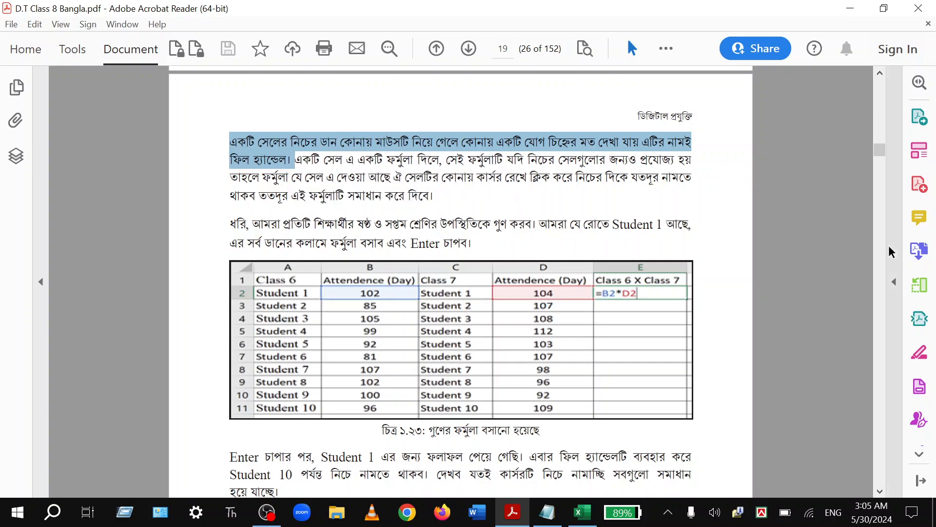
- Switch to the Class 8 workbook in Excel and examine the fill handle on several empty cells in column E
click(849, 11)
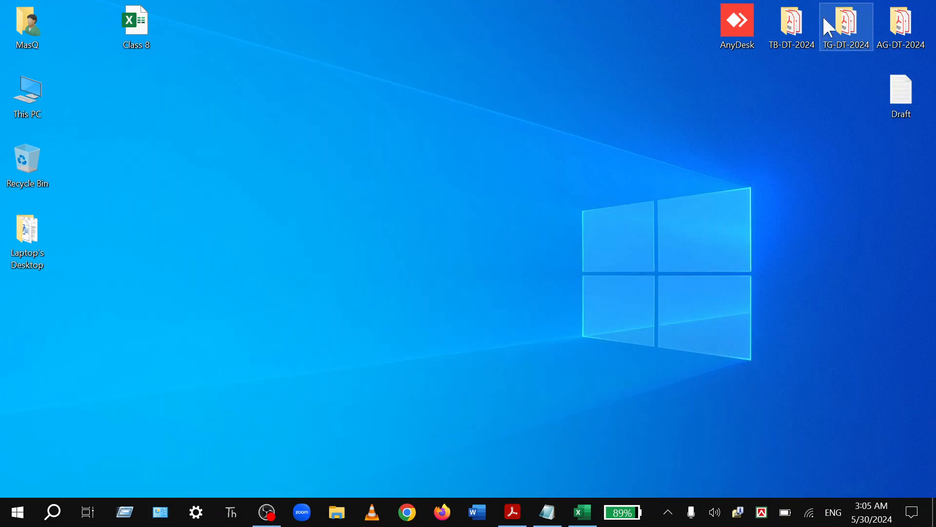
click(583, 513)
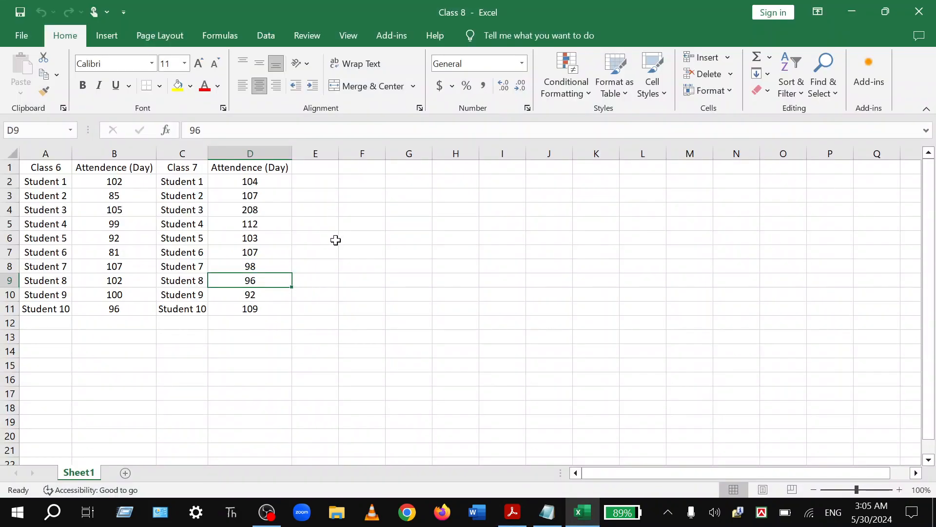
click(325, 311)
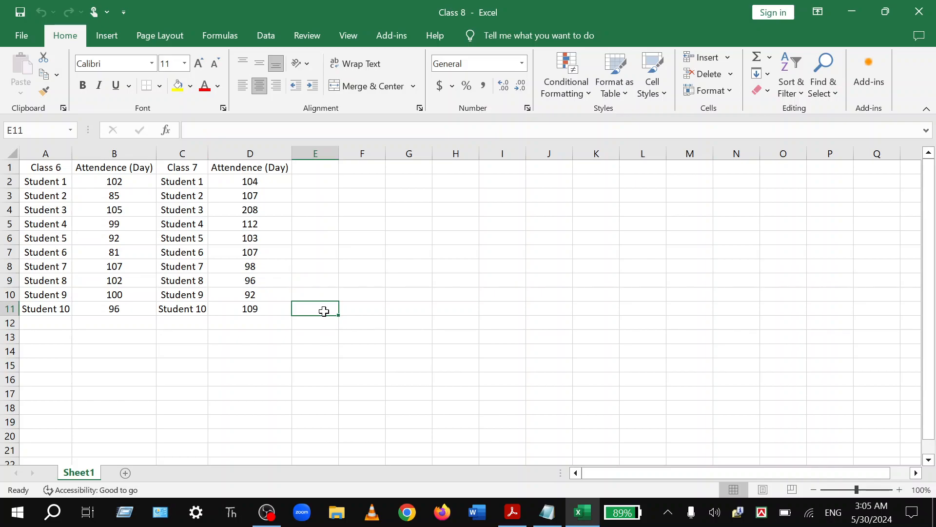
click(312, 177)
click(313, 194)
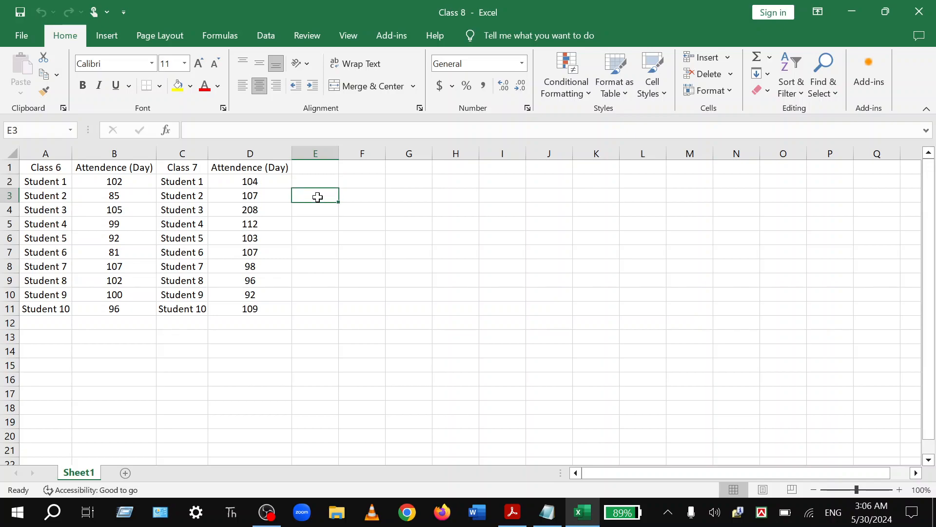
click(313, 212)
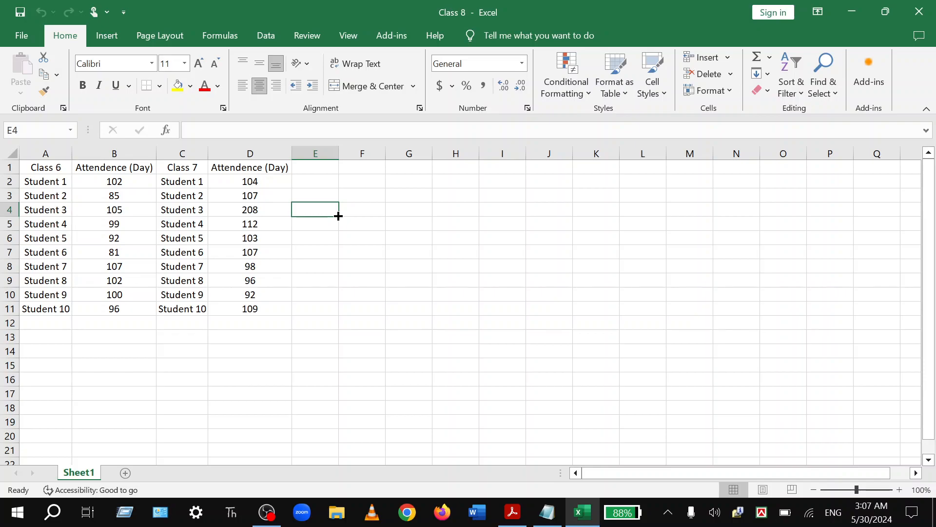
- Return to the PDF in Acrobat Reader and read page 19's instructions on filling formulas down and multiplying Class 6 and Class 7 attendance
click(512, 512)
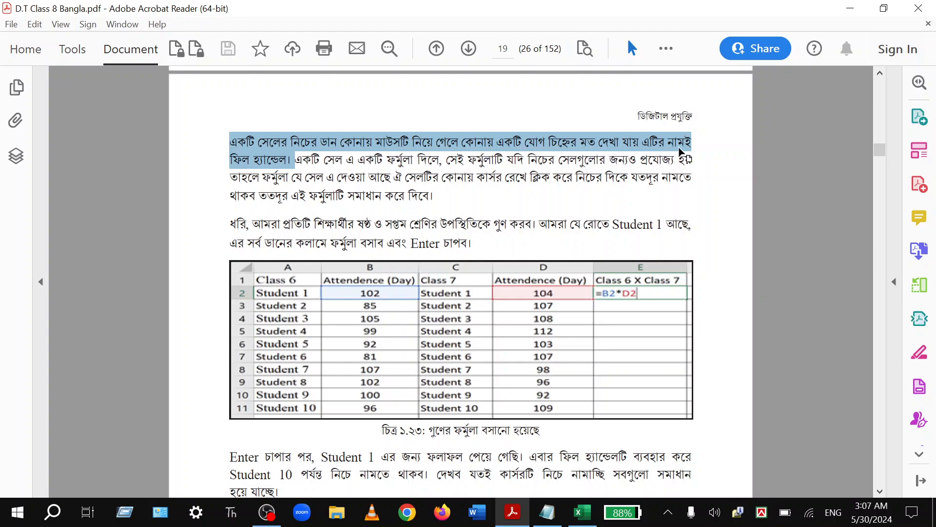
click(857, 9)
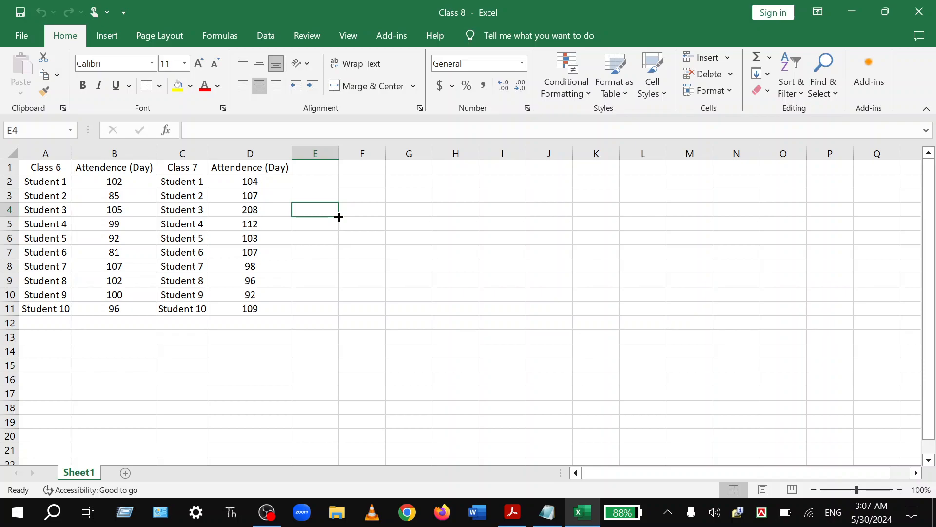
click(512, 512)
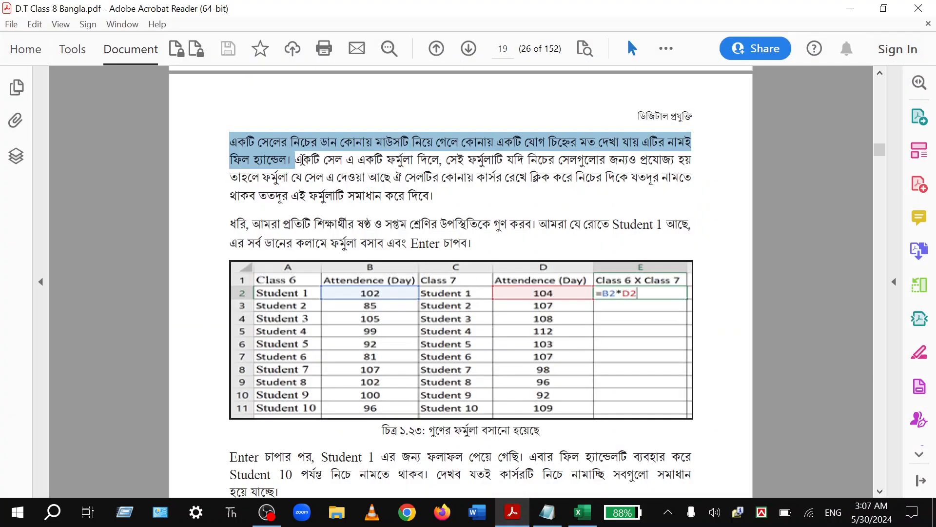
drag(297, 163, 437, 198)
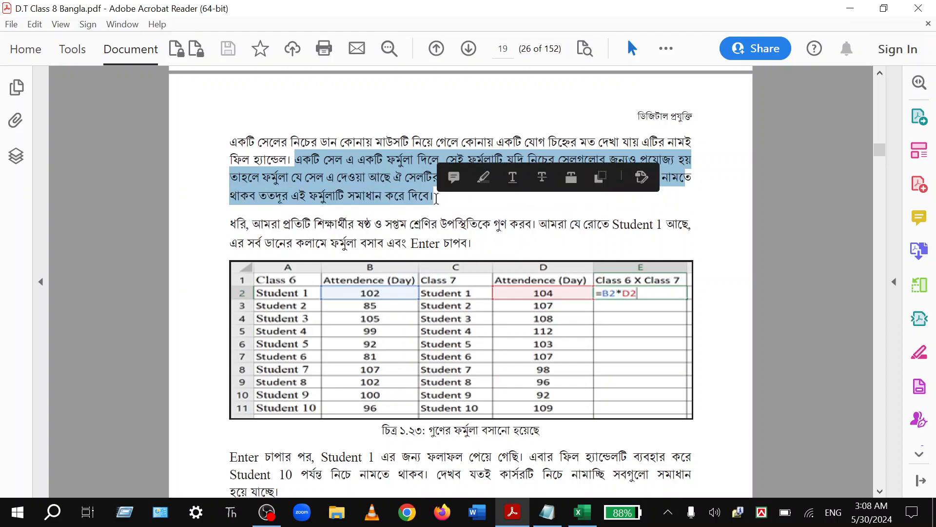
scroll(342, 219, down, 5)
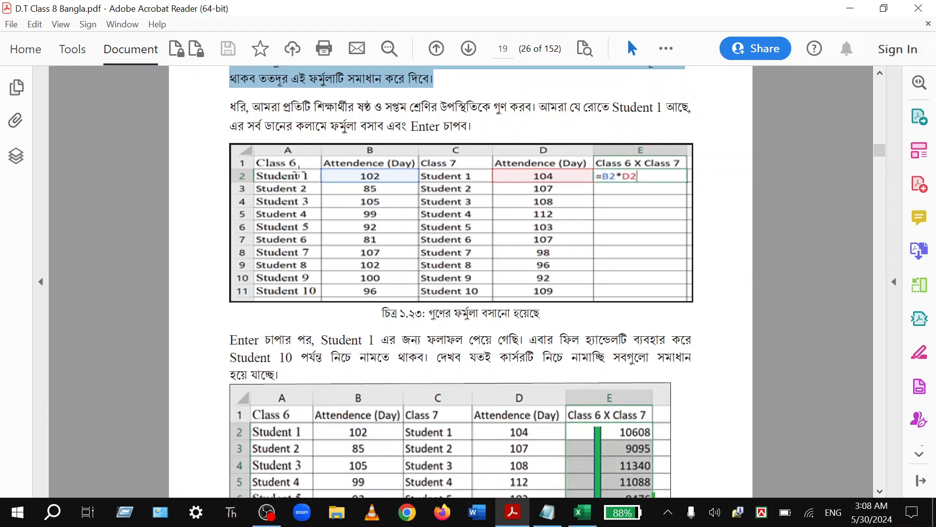
drag(252, 106, 526, 118)
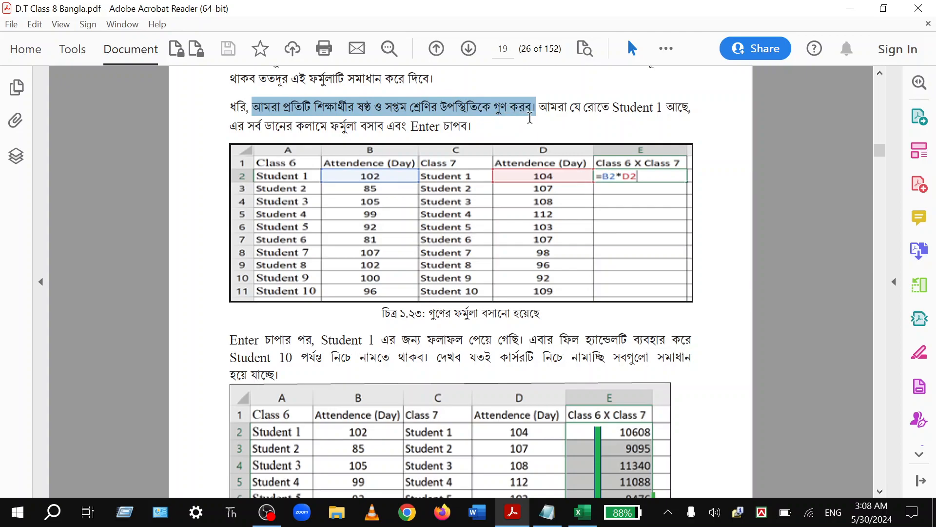
drag(530, 118, 632, 136)
drag(550, 128, 474, 131)
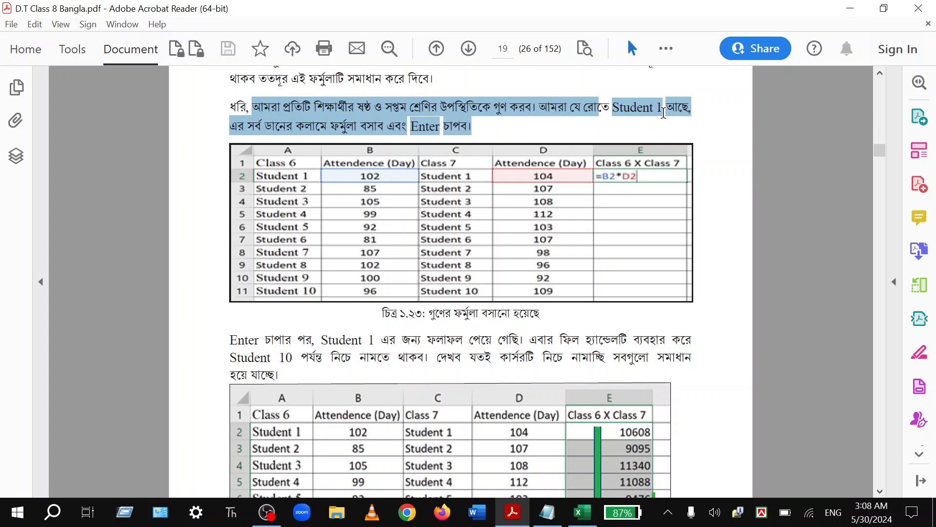
scroll(642, 153, up, 1)
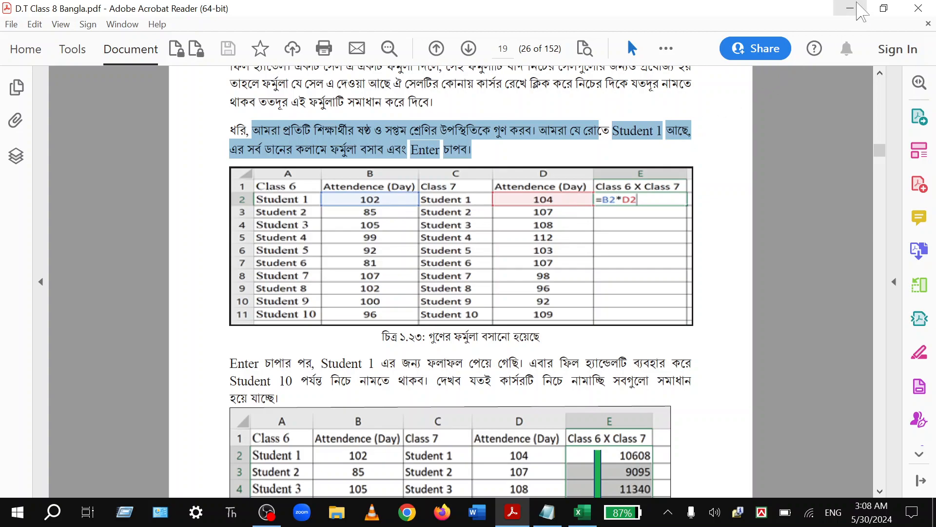
- Go back to the Class 8 workbook in Excel and inspect Student 1's attendance cells B2 and D2
click(856, 9)
click(328, 209)
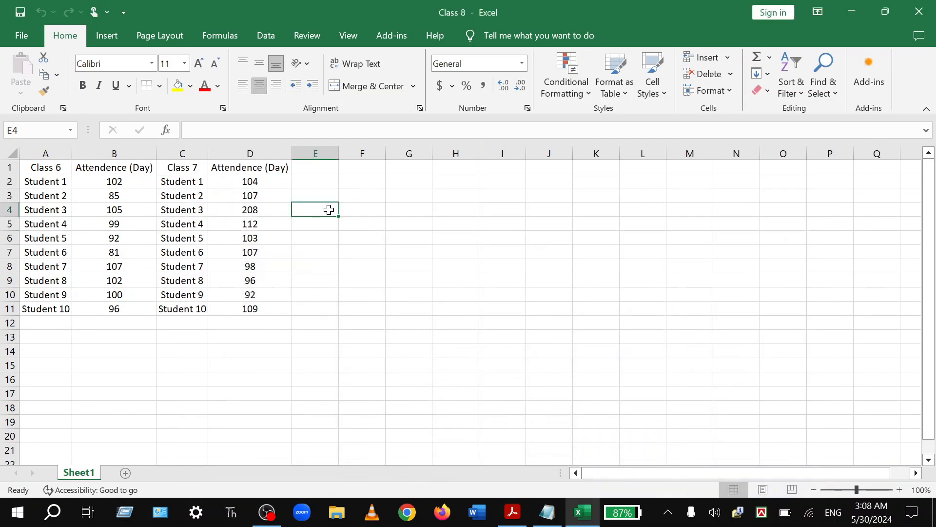
click(318, 182)
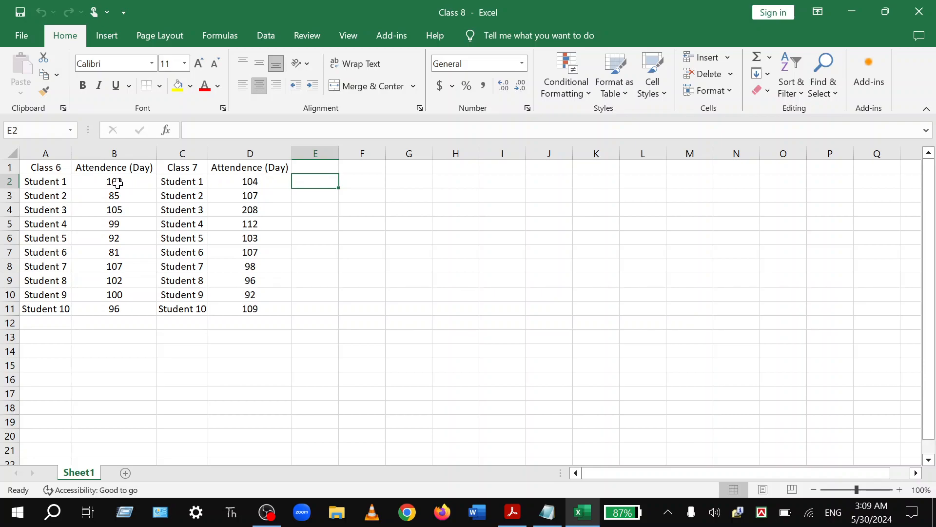
click(137, 184)
click(279, 183)
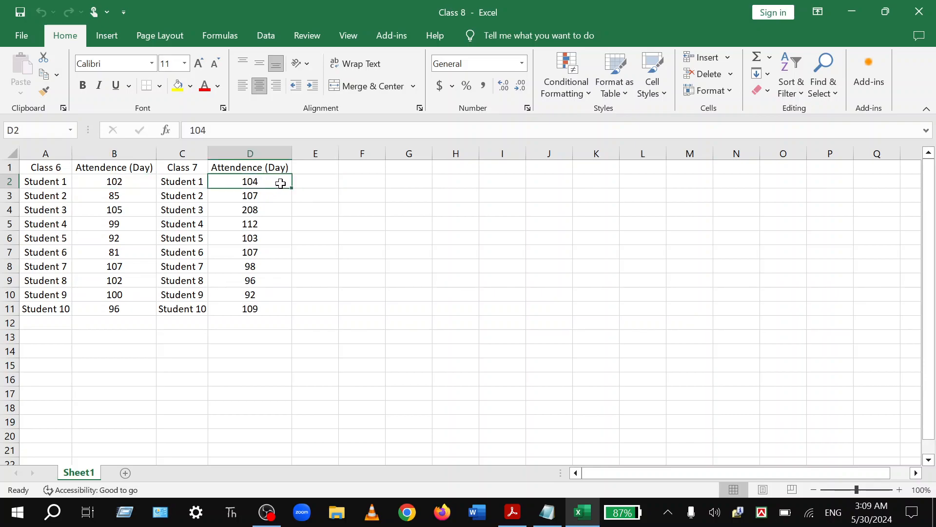
- Start editing cell E2 and open the On-Screen Keyboard by running osk
click(323, 181)
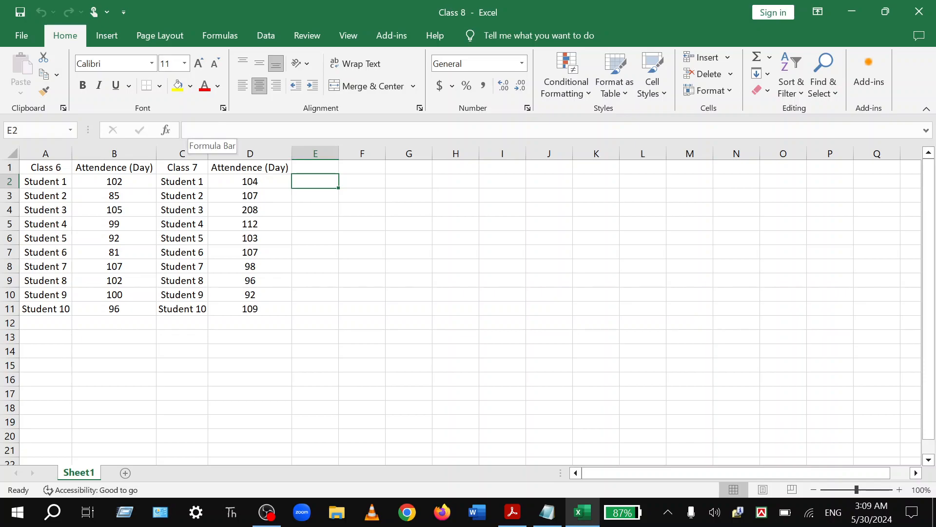
click(190, 130)
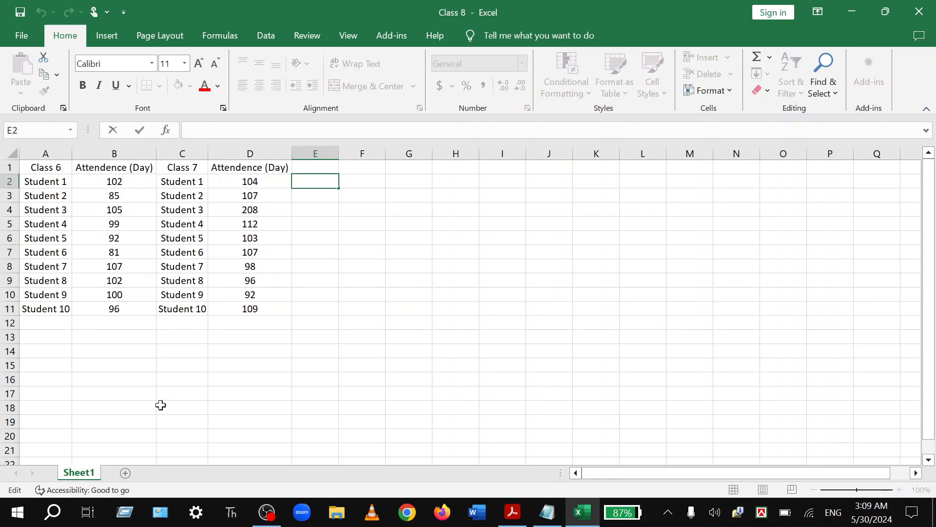
click(115, 517)
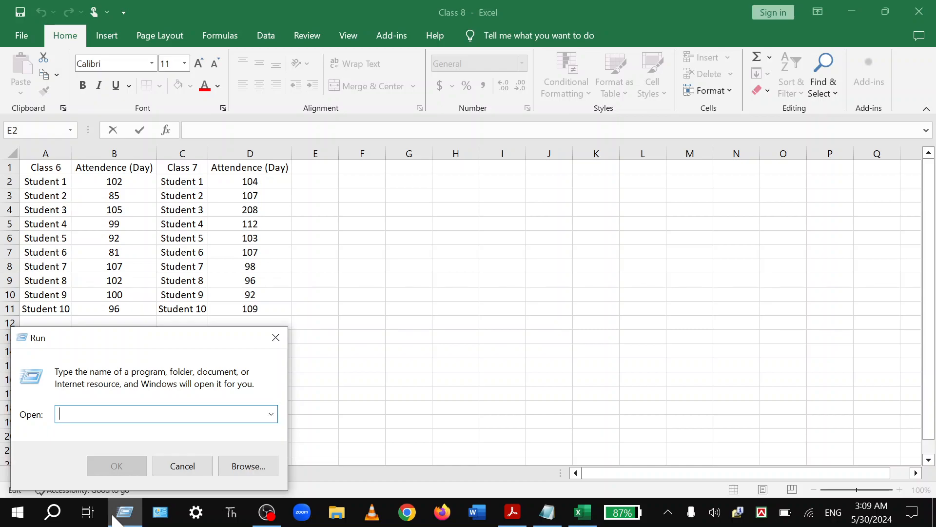
text(osk)
key(Return)
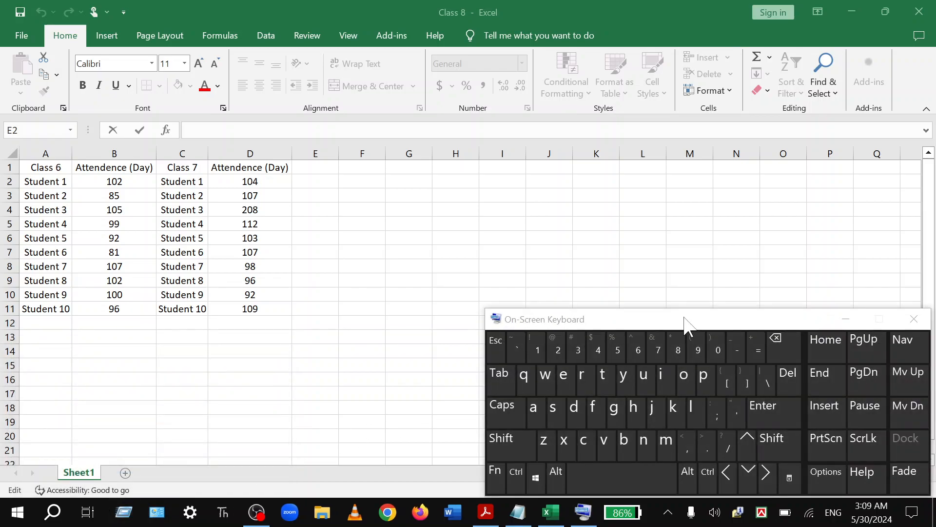
- Enter the formula =B2*D2 in cell E2 to multiply Student 1's attendance in both classes, and reselect the cell
click(316, 182)
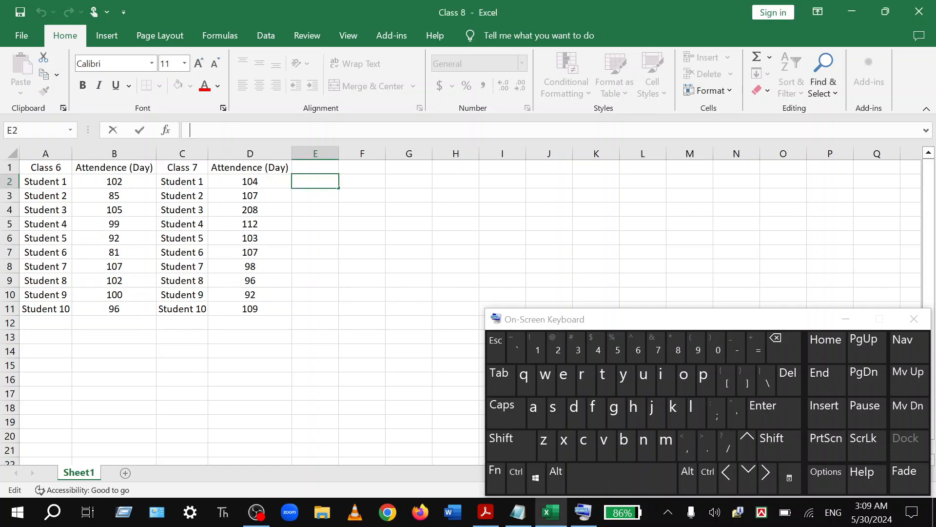
click(758, 351)
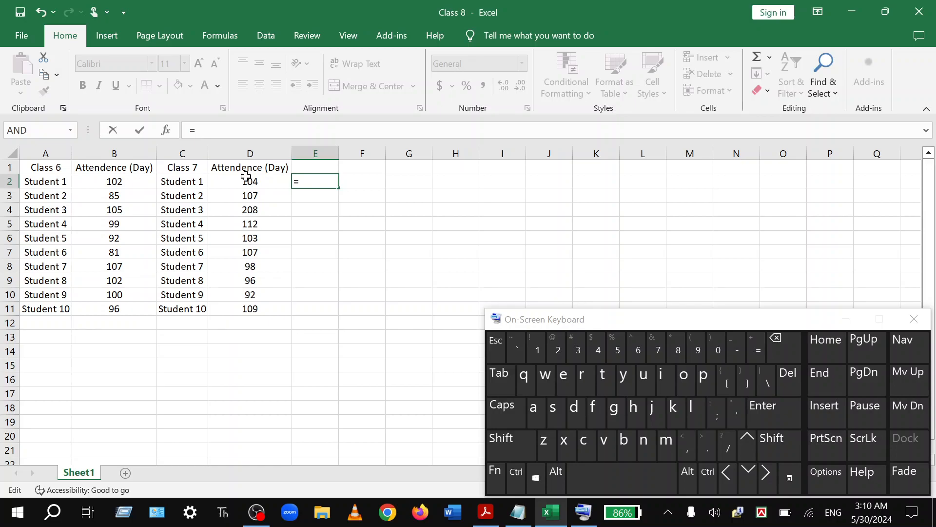
click(148, 182)
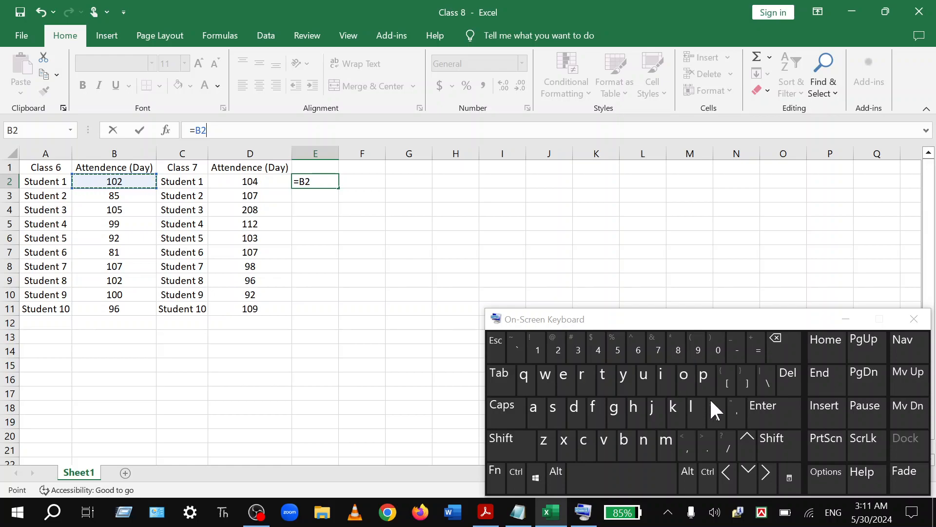
click(778, 445)
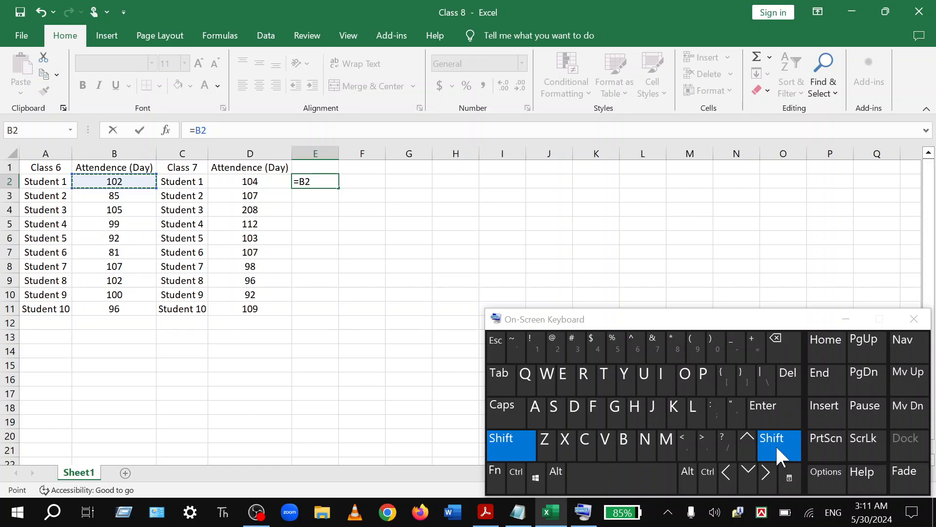
click(677, 347)
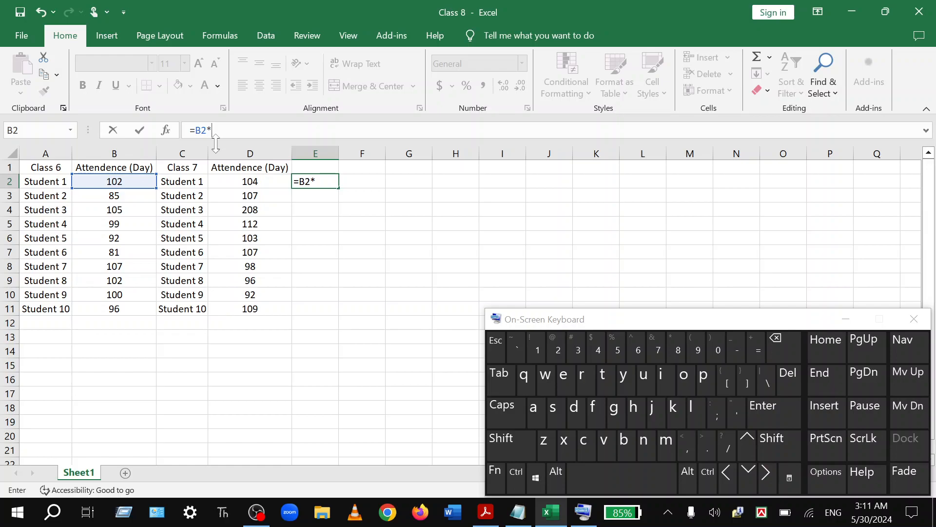
click(276, 181)
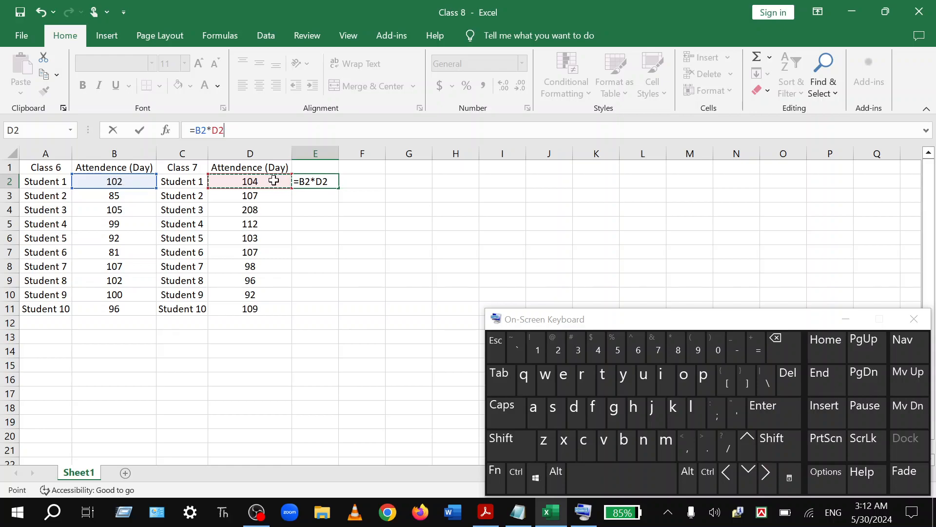
click(777, 418)
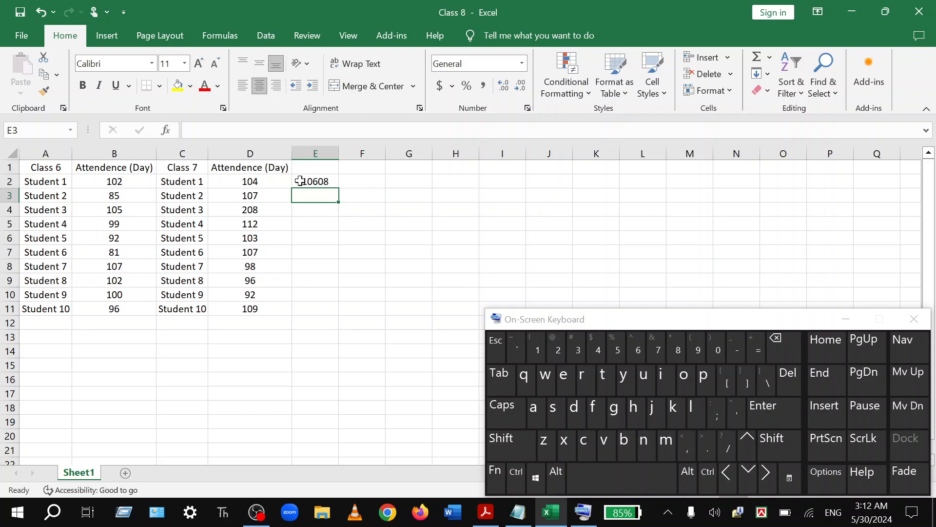
click(333, 180)
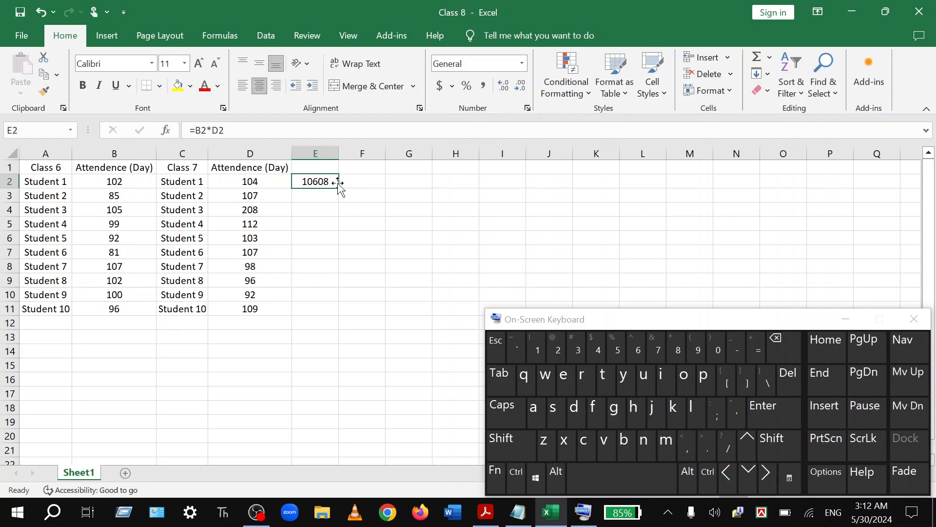
- Switch to the PDF in Acrobat Reader, minimize the On-Screen Keyboard, and read page 19's paragraph on filling the formula down to Student 10
click(483, 514)
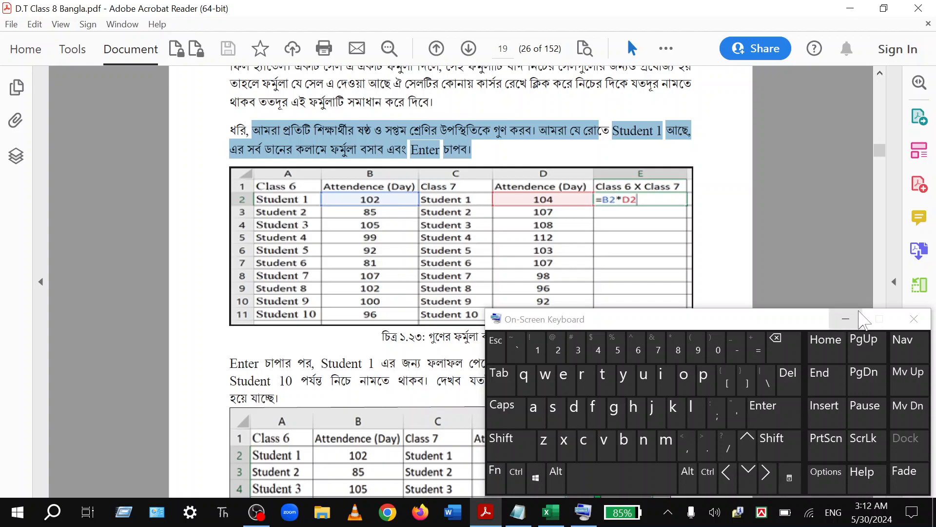
click(860, 316)
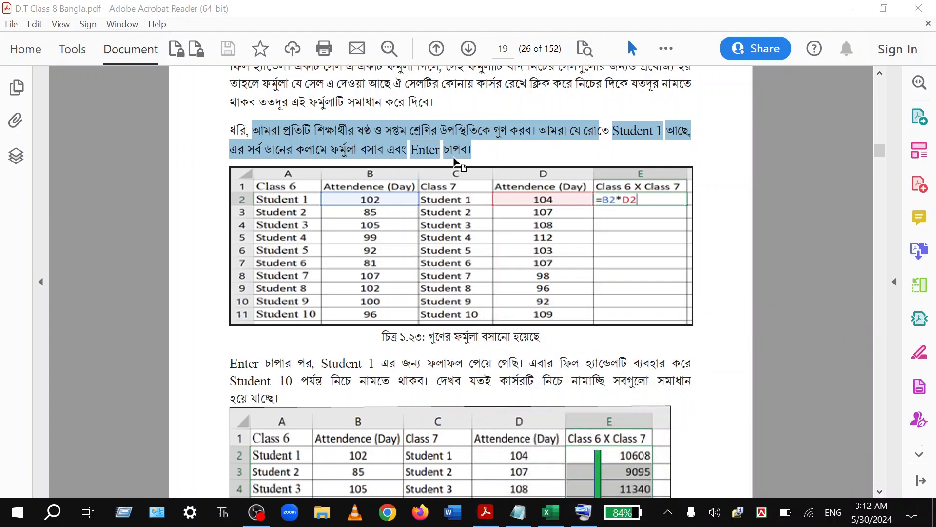
scroll(485, 217, down, 5)
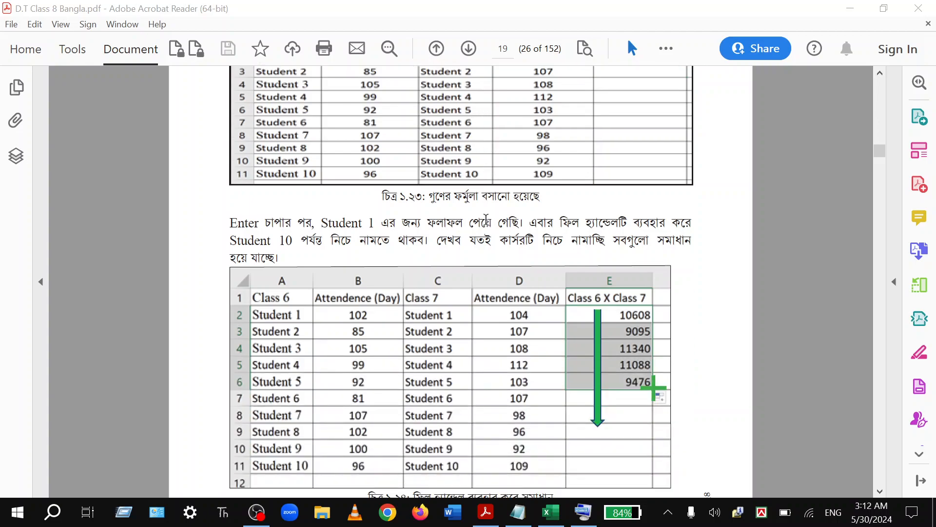
drag(230, 199, 525, 199)
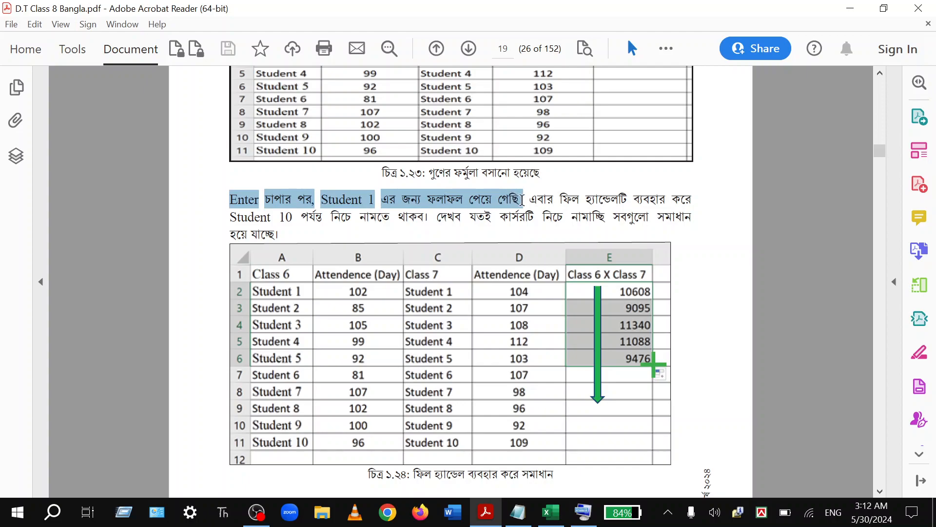
drag(523, 199, 695, 239)
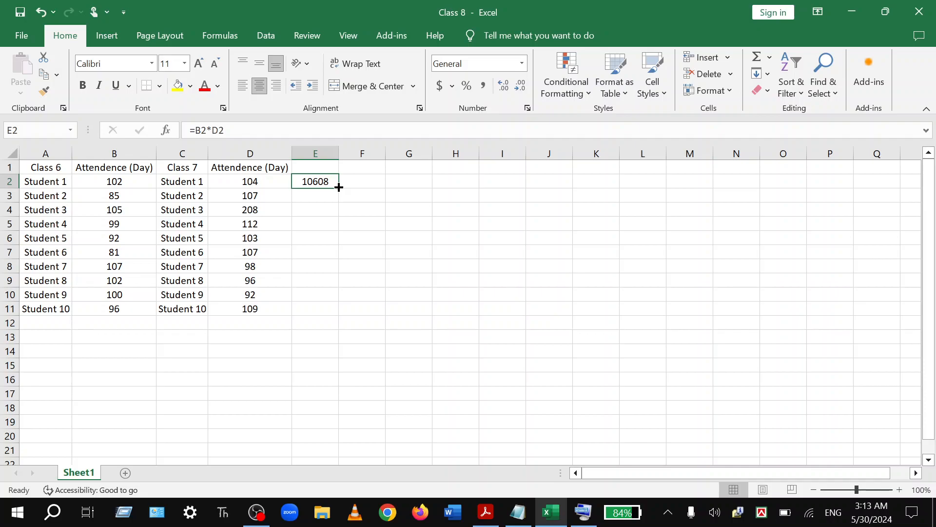
- Back in the Class 8 workbook in Excel, fill the formula from E2 down to E11 with the fill handle
drag(339, 187, 336, 316)
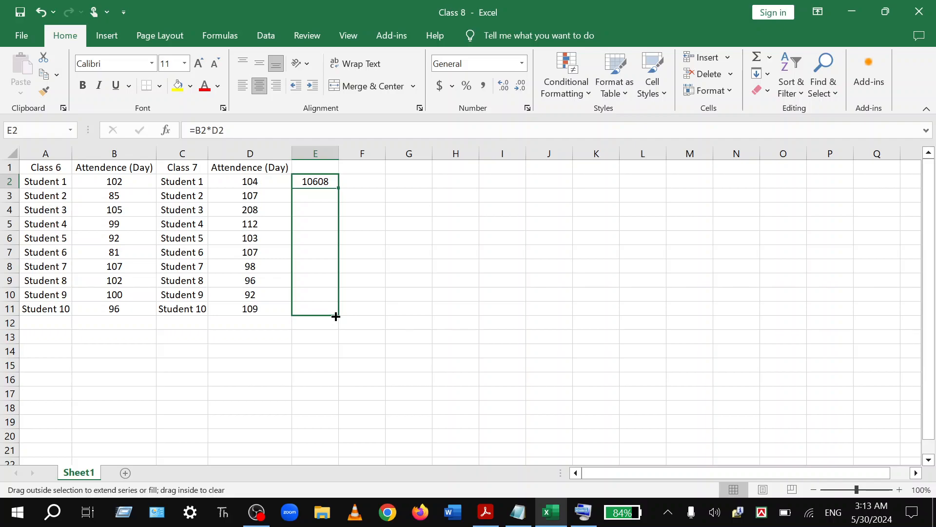
drag(336, 316, 339, 315)
drag(339, 315, 339, 316)
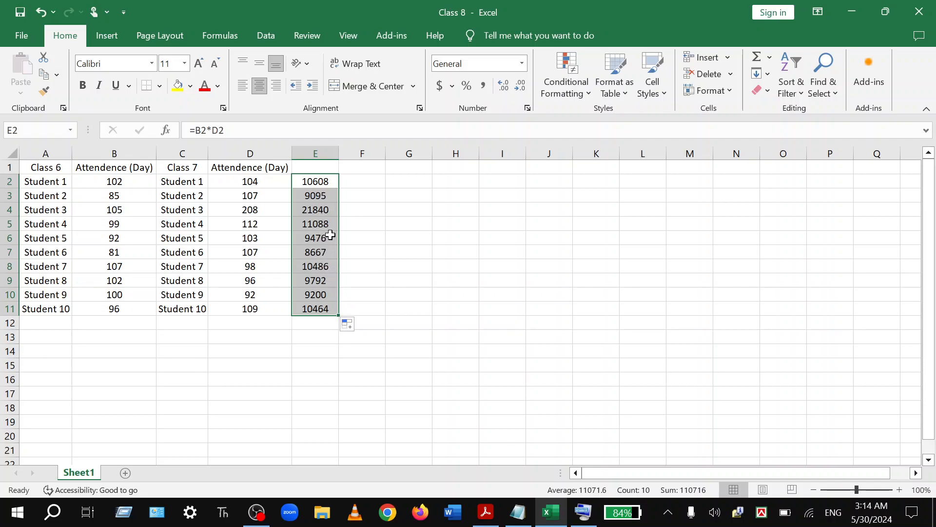
- Inspect the copied multiplication formulas in column E from Student 2's row down to Student 10's row
click(328, 195)
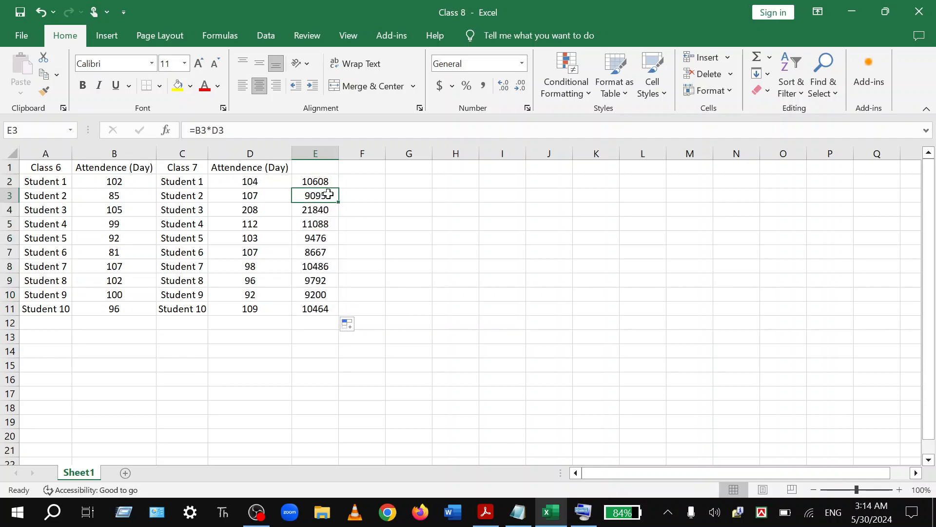
click(325, 210)
click(324, 223)
click(325, 247)
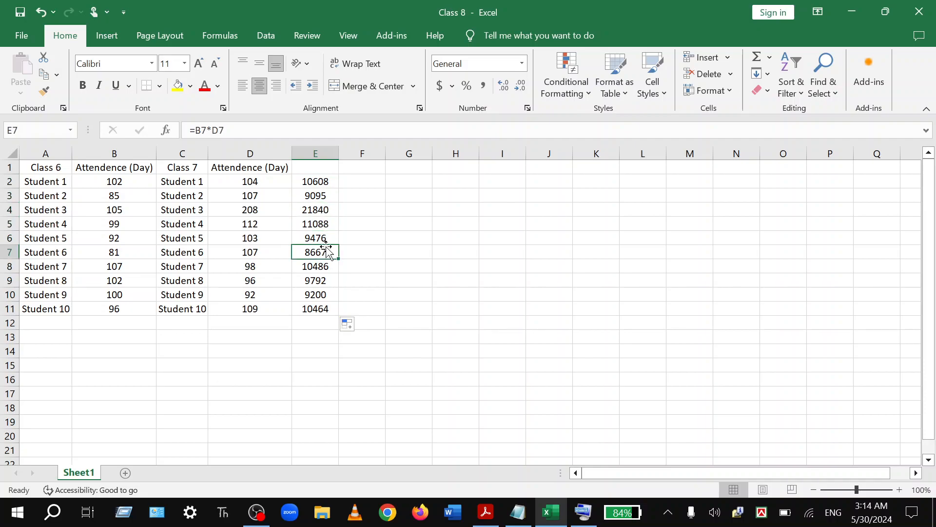
click(324, 239)
click(320, 254)
click(320, 279)
click(318, 293)
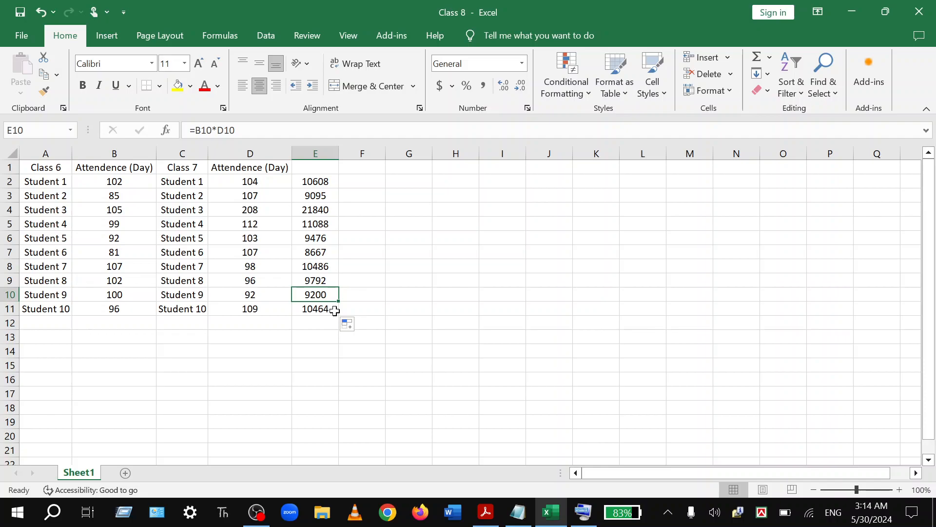
click(334, 311)
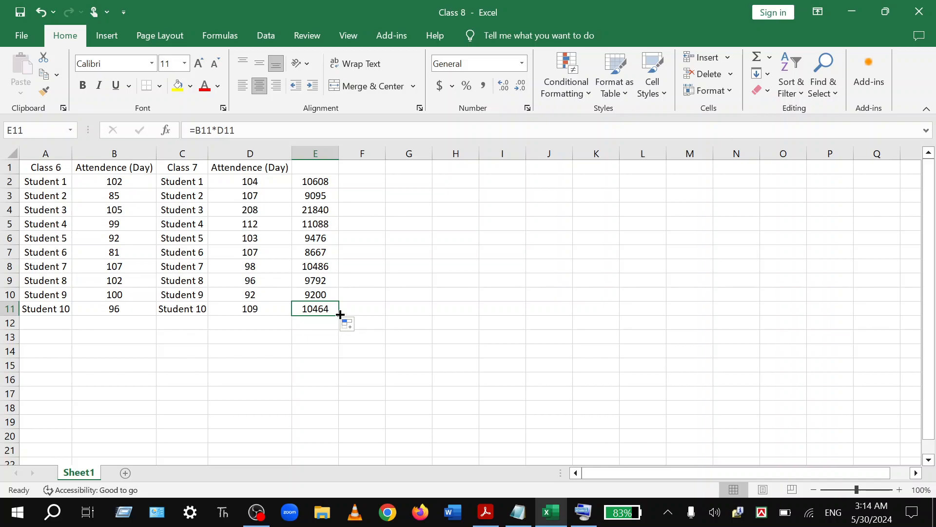
- Undo the formula fill in column E using the On-Screen Keyboard, and minimize the keyboard
click(583, 512)
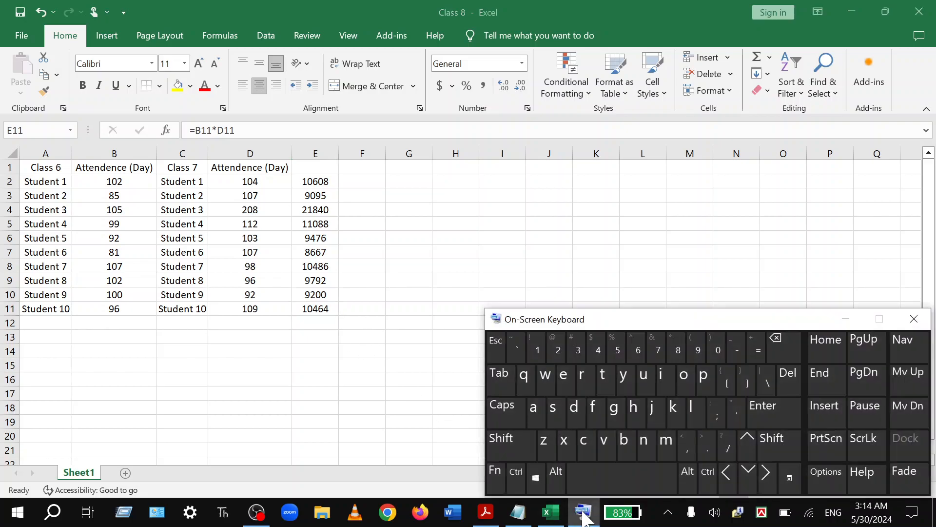
click(517, 481)
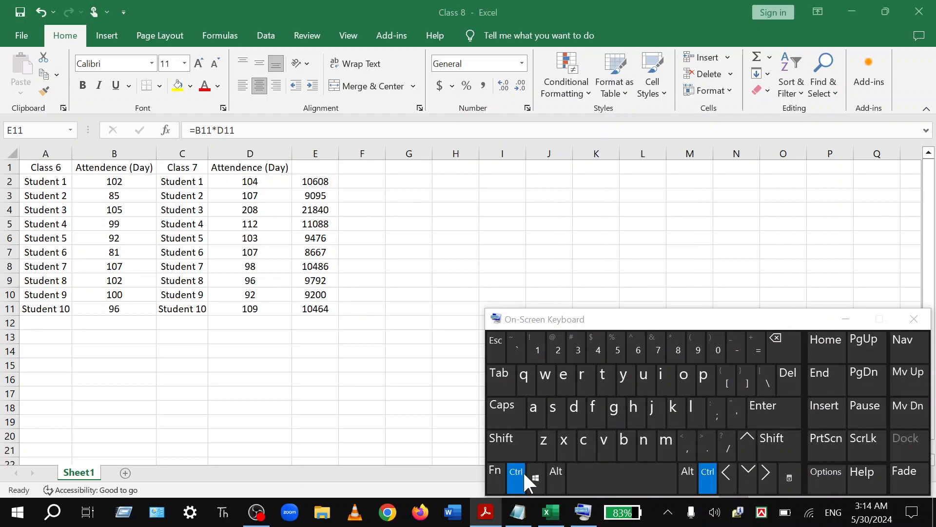
click(549, 457)
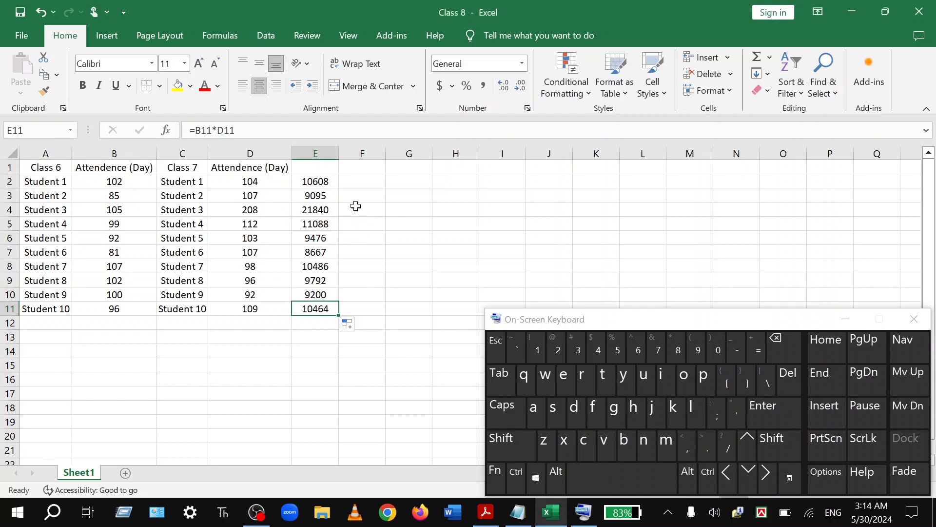
click(373, 280)
click(419, 239)
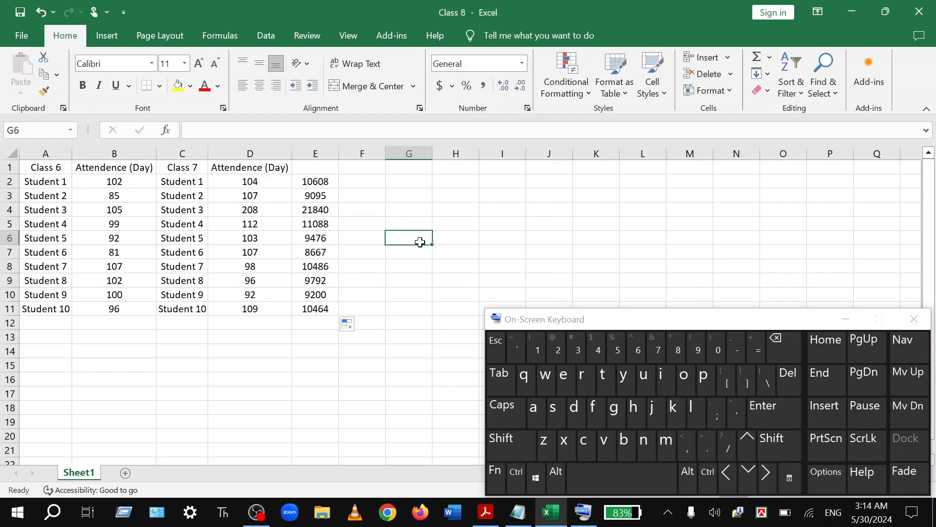
click(516, 471)
click(543, 442)
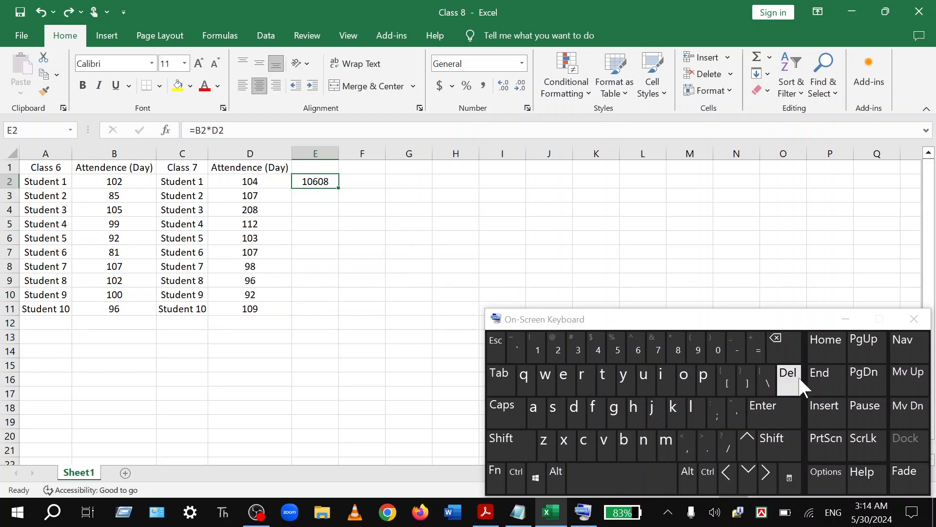
click(846, 319)
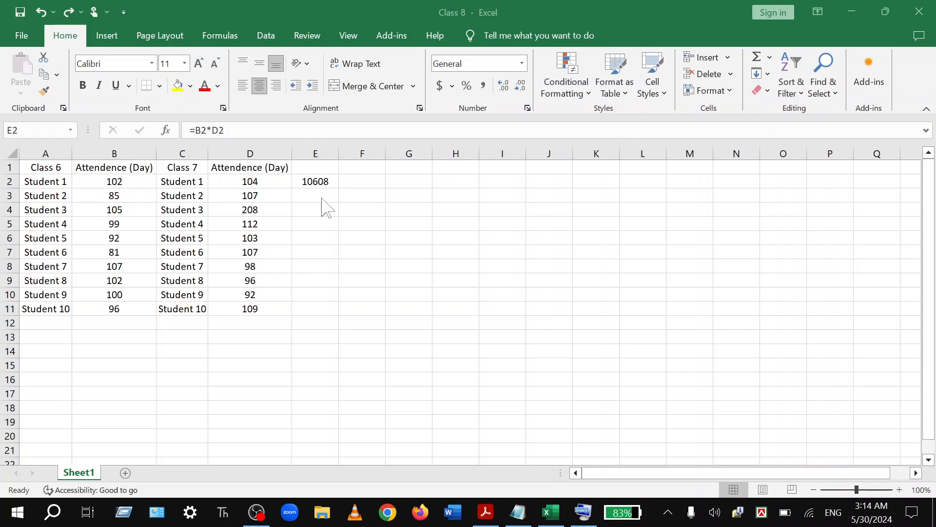
- Recheck the formula in E2 and enter =B3*D3 in cell E3 for Student 2
key(F2)
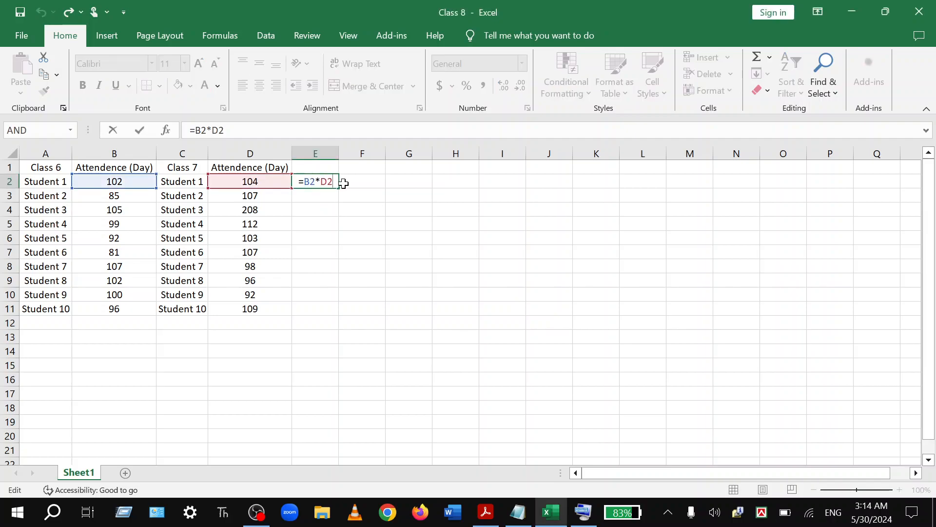
key(Return)
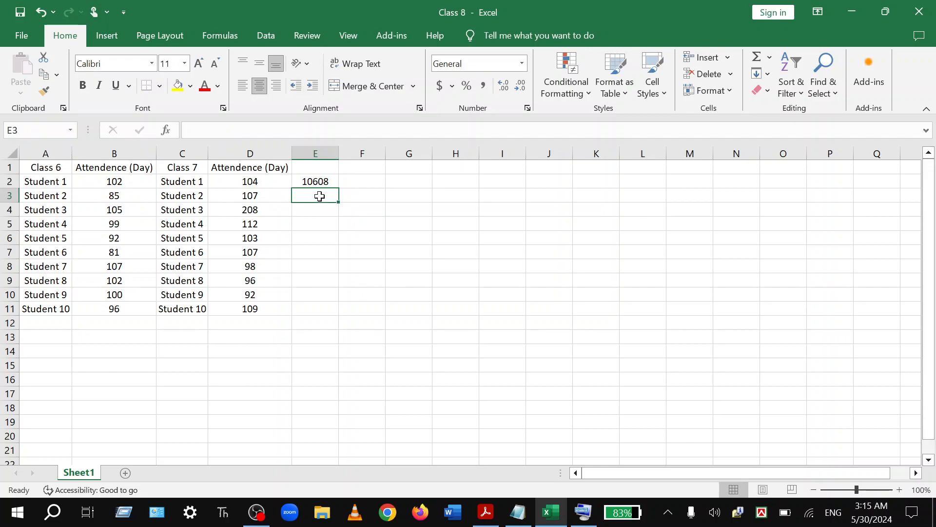
click(236, 130)
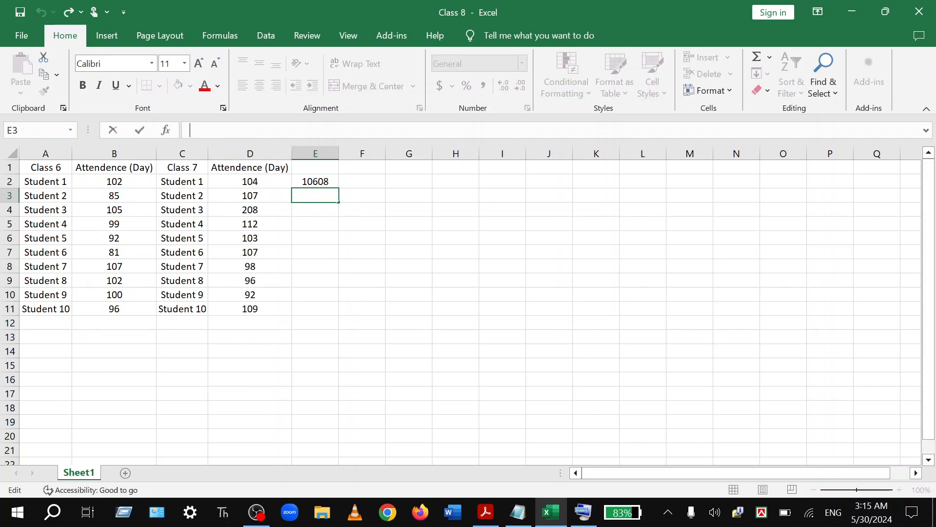
text(=)
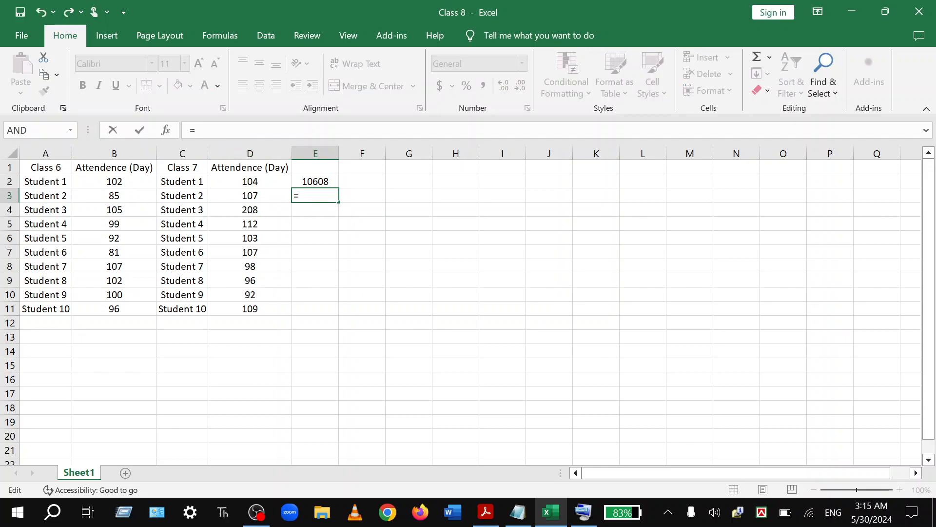
click(123, 195)
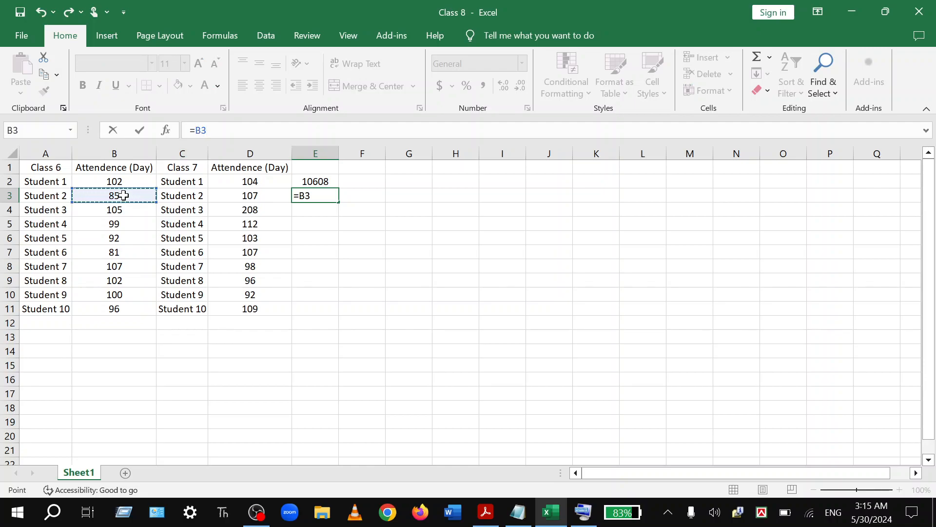
text(*)
click(261, 197)
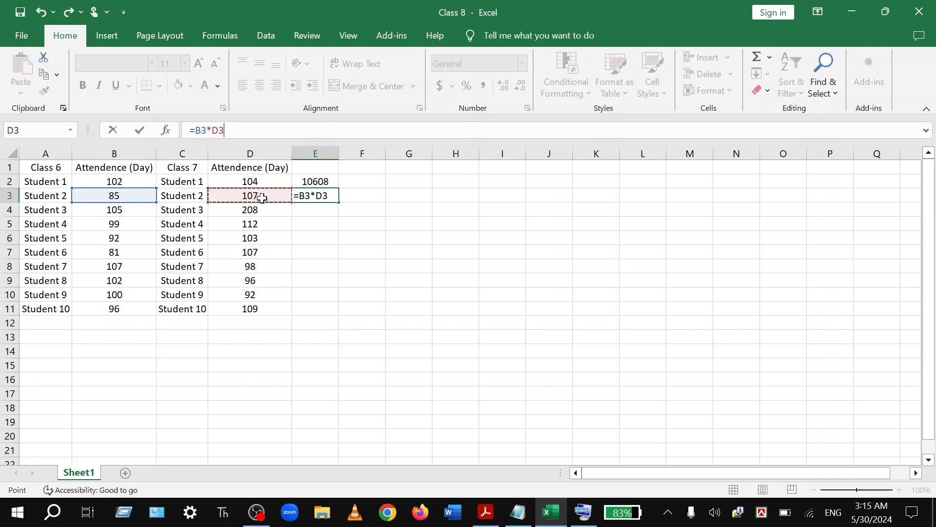
key(Return)
- Go through the empty result cells for Students 3 to 10 in column E
click(317, 223)
click(324, 233)
click(326, 248)
click(324, 269)
click(324, 281)
click(309, 309)
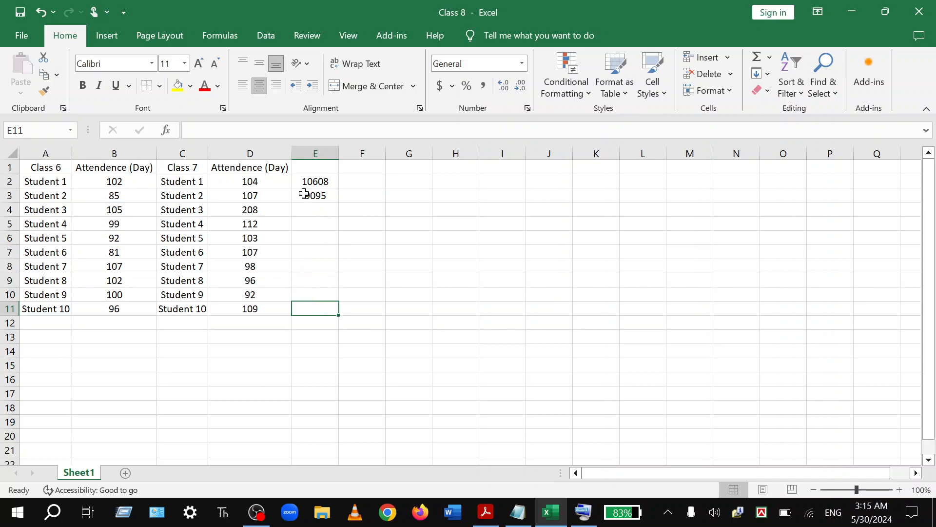
click(317, 207)
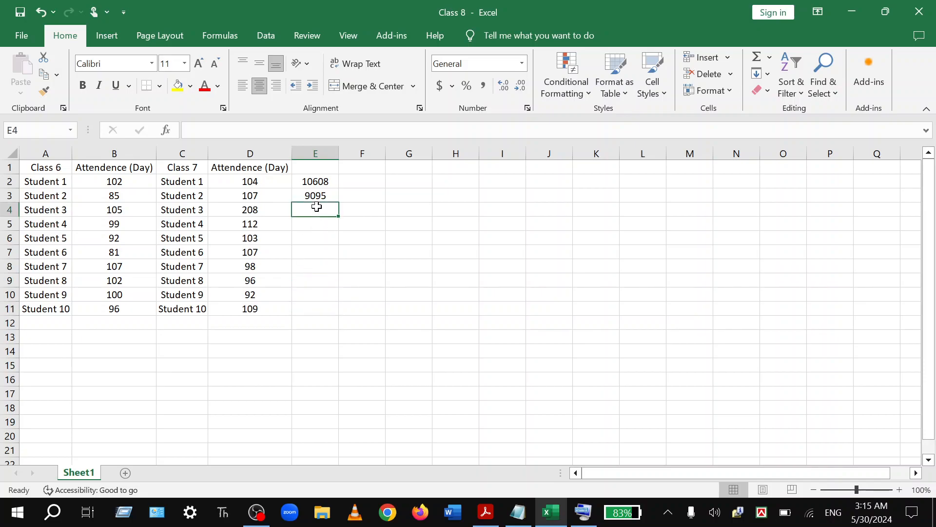
- Compare the formulas in cells E2 and E3 to see which rows each one refers to
click(316, 195)
click(323, 182)
click(324, 211)
click(321, 192)
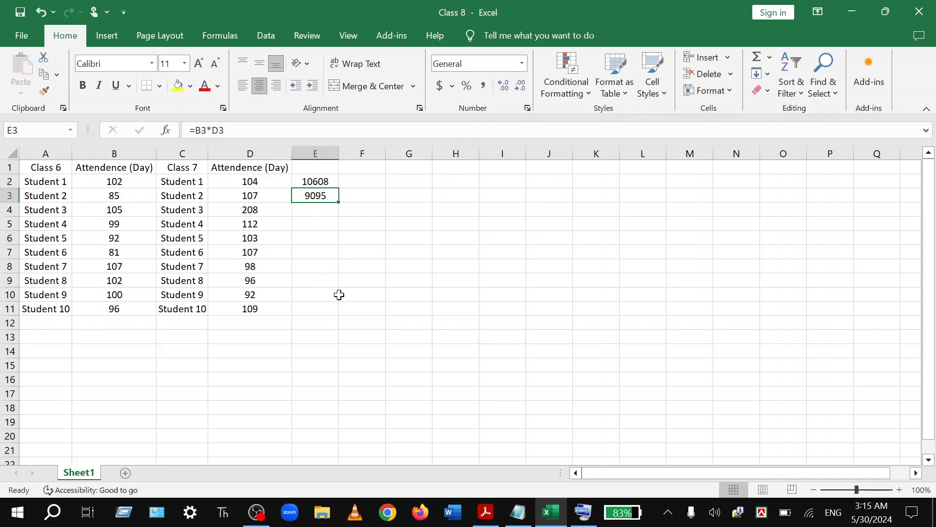
click(331, 183)
click(335, 191)
click(332, 181)
click(323, 193)
click(314, 182)
click(323, 197)
click(325, 183)
click(315, 191)
click(319, 182)
click(325, 194)
click(326, 183)
click(324, 194)
click(321, 183)
click(324, 197)
click(332, 184)
- Fill the formula from E3 down to E11 with the fill handle
click(332, 197)
drag(339, 201, 335, 317)
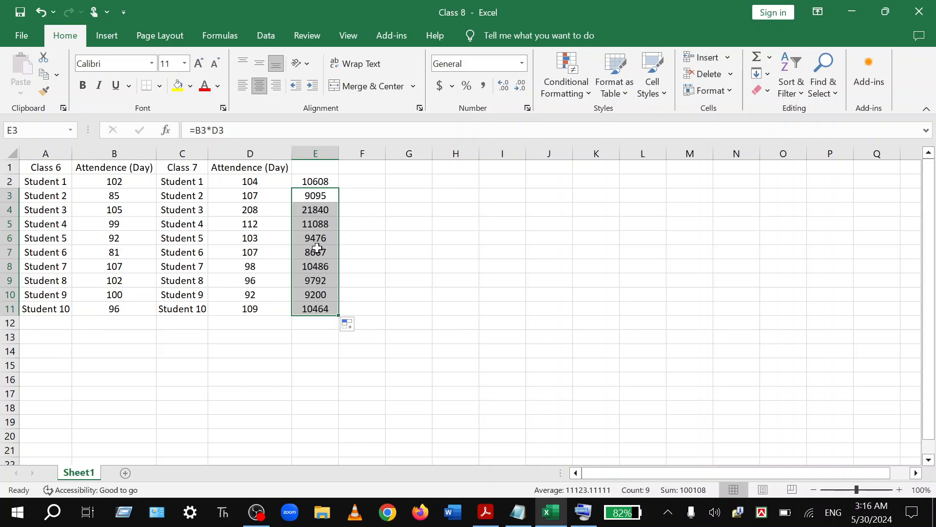
- Review the formulas in column E from E4 down to E11 and back up to E2
click(316, 213)
click(316, 225)
click(316, 239)
click(316, 253)
click(316, 267)
click(316, 294)
click(316, 308)
click(316, 295)
click(319, 281)
click(318, 266)
click(318, 252)
click(319, 238)
click(319, 224)
click(319, 208)
click(318, 195)
click(318, 182)
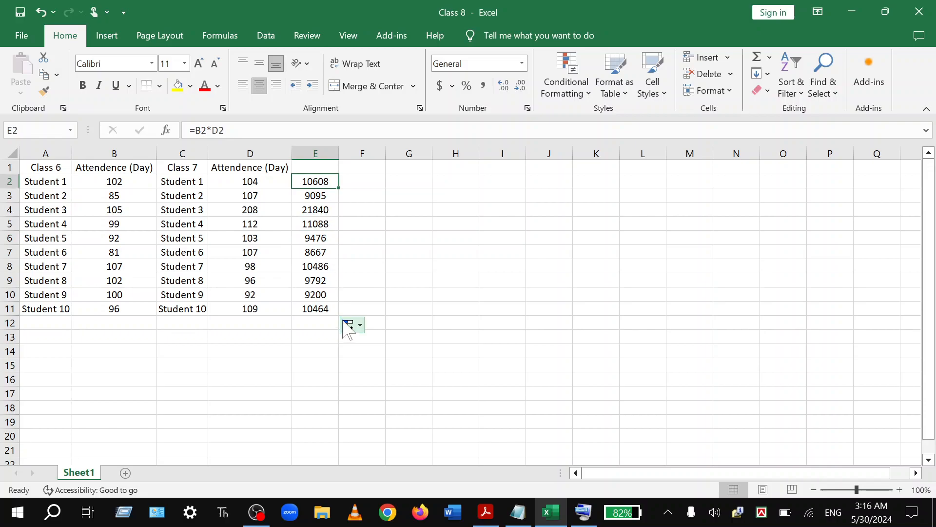